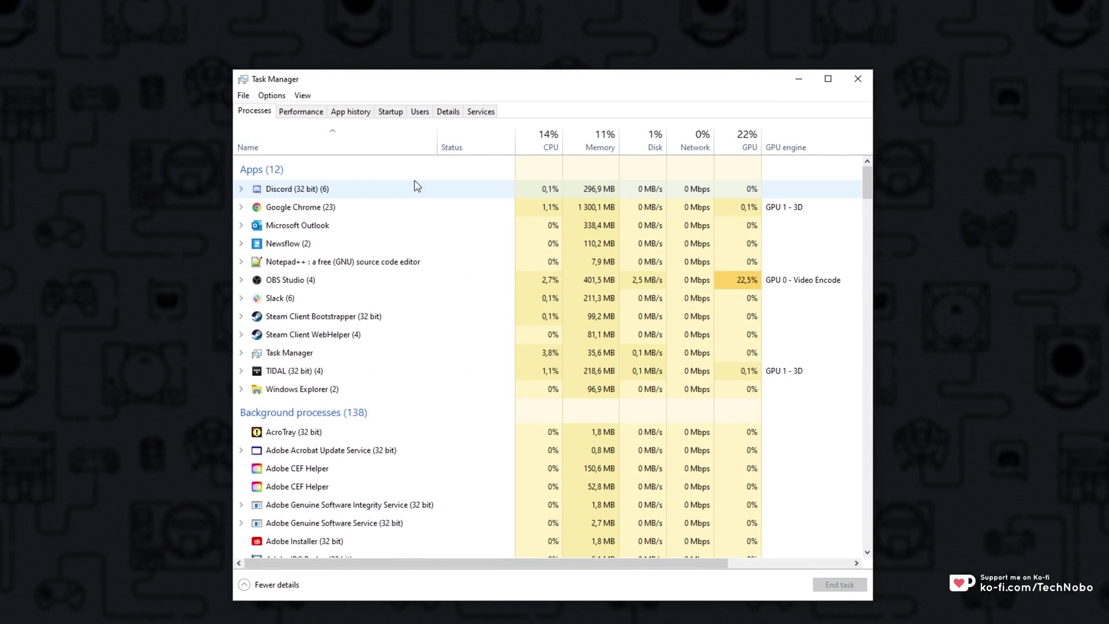
# Expand Discord's six processes in Task Manager and check overall CPU load on the Performance tab.
pyautogui.click(415, 186)
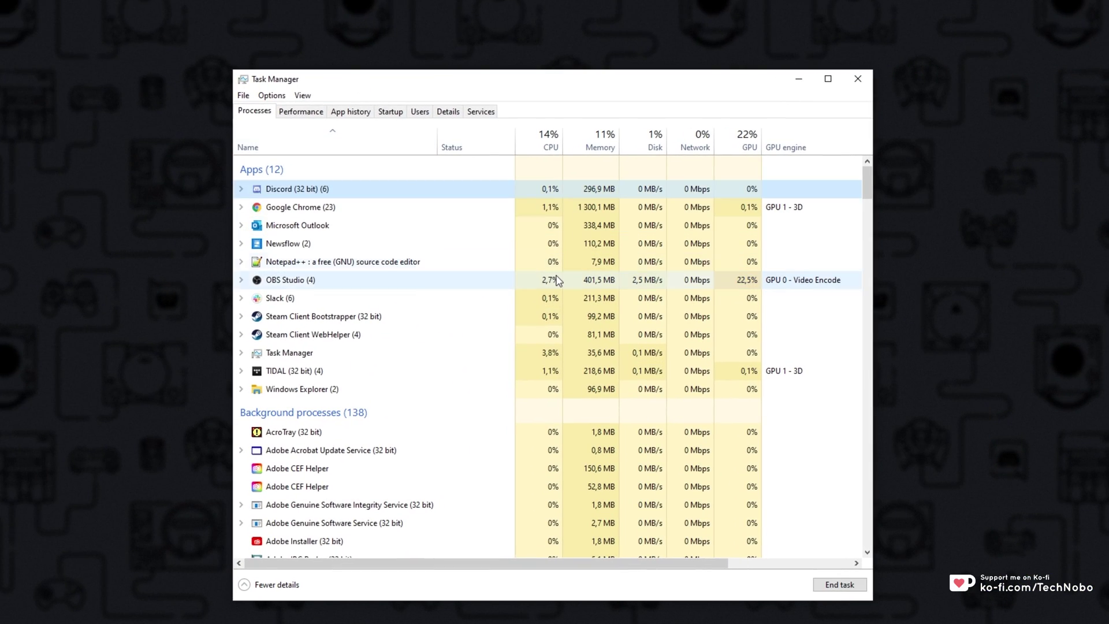
pyautogui.doubleClick(547, 187)
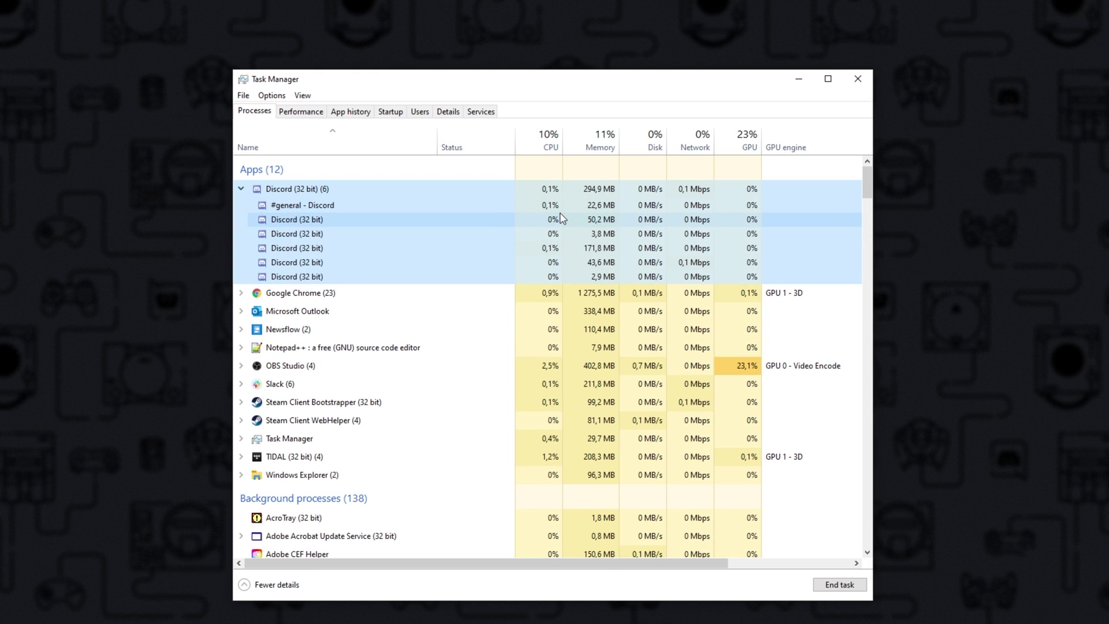
pyautogui.click(300, 112)
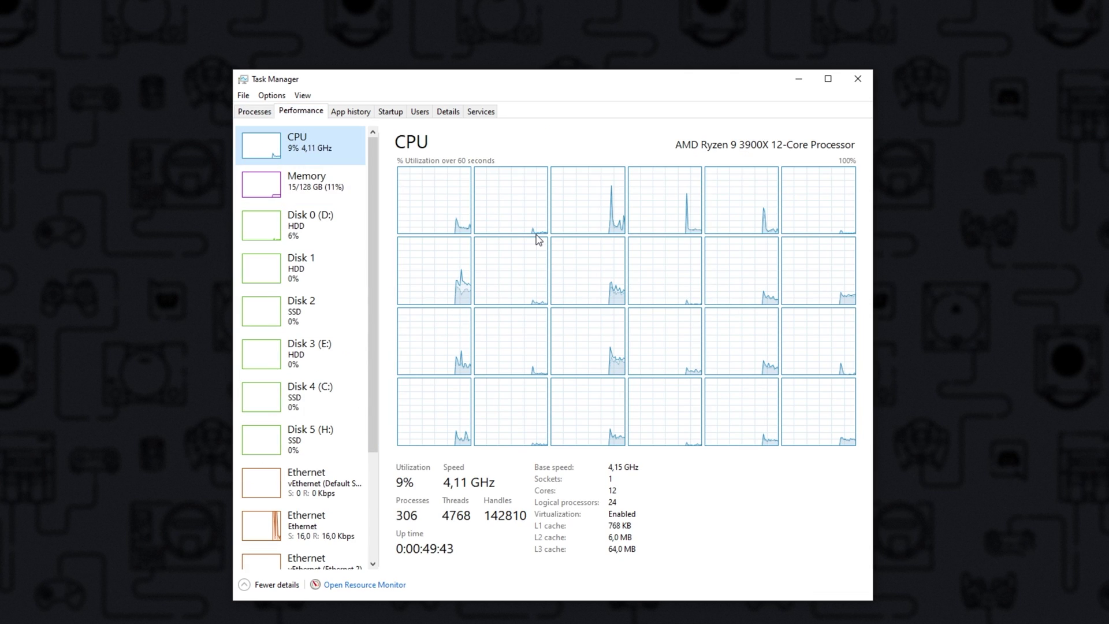
pyautogui.click(268, 113)
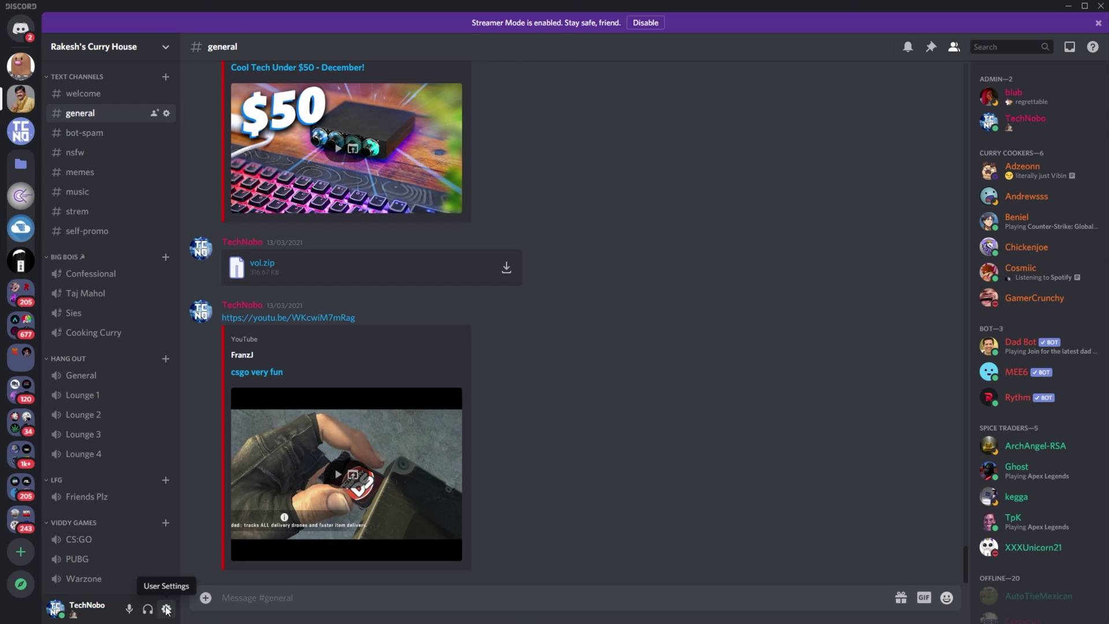
# Open Discord's Appearance settings and scroll to the Advanced options showing Hardware Acceleration.
pyautogui.click(166, 610)
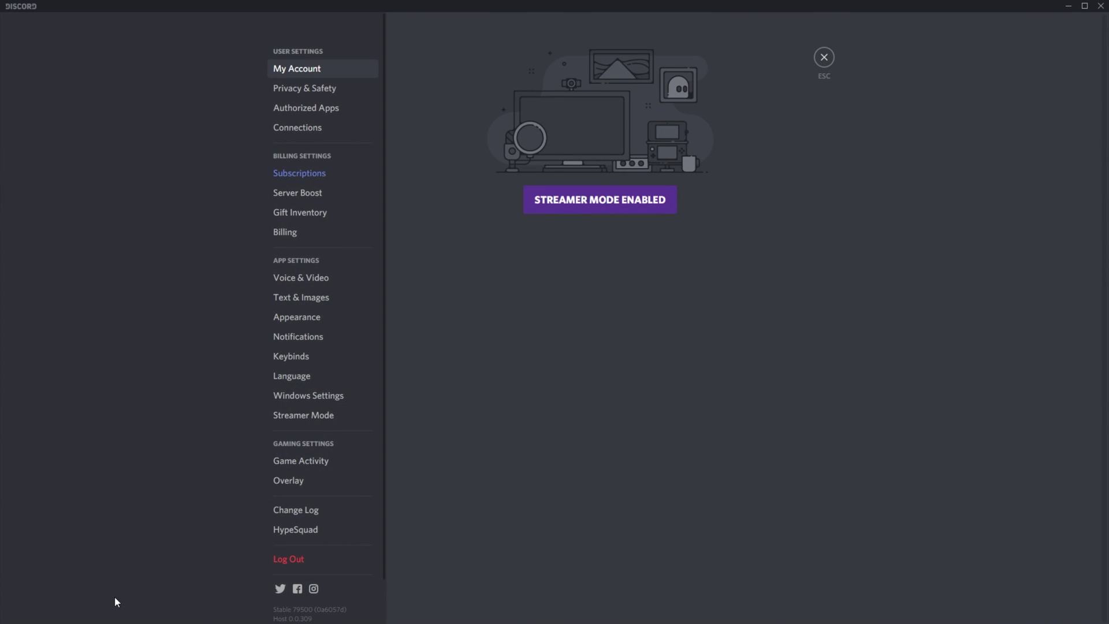
pyautogui.click(336, 321)
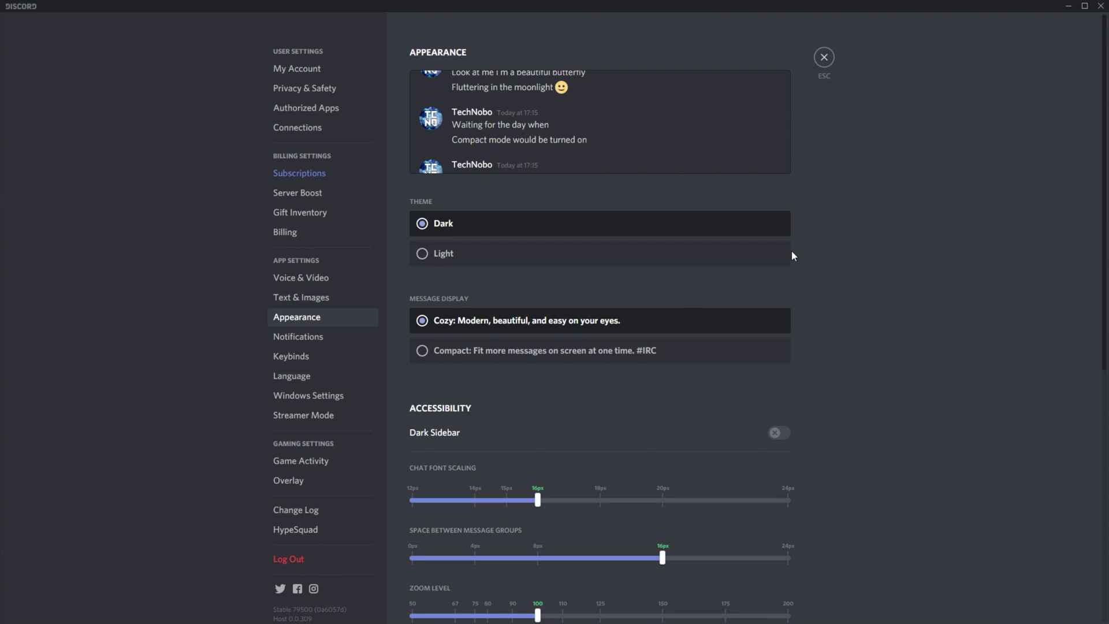
pyautogui.scroll(-7, 792, 254)
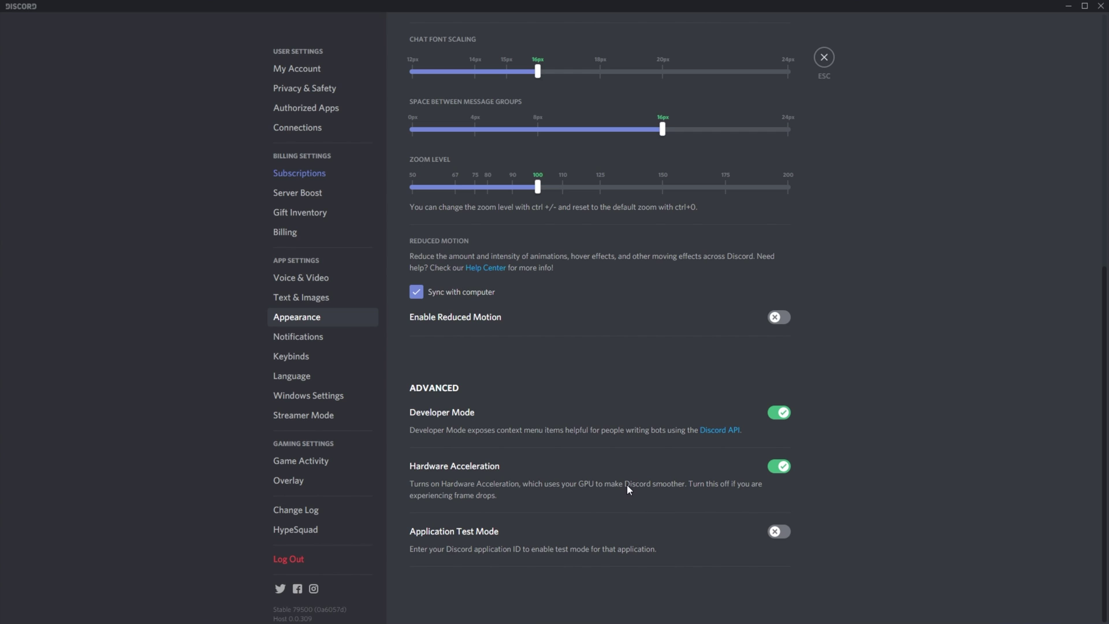
# Enable Quality of Service High Packet Priority under Voice & Video, then close settings.
pyautogui.click(322, 282)
pyautogui.scroll(-10, 580, 314)
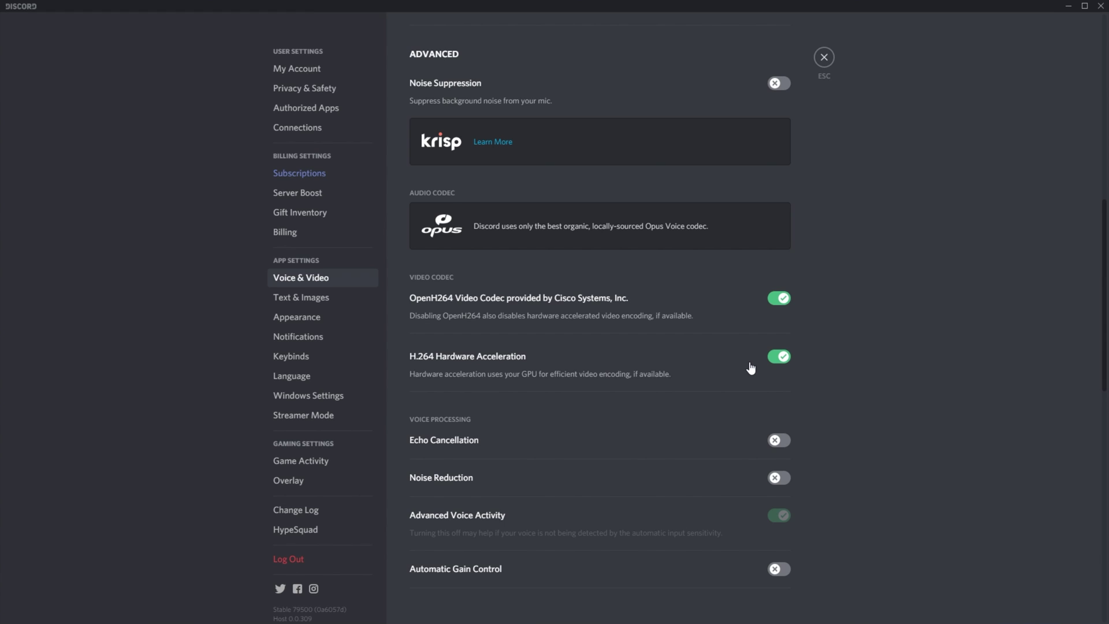
pyautogui.scroll(-4, 750, 370)
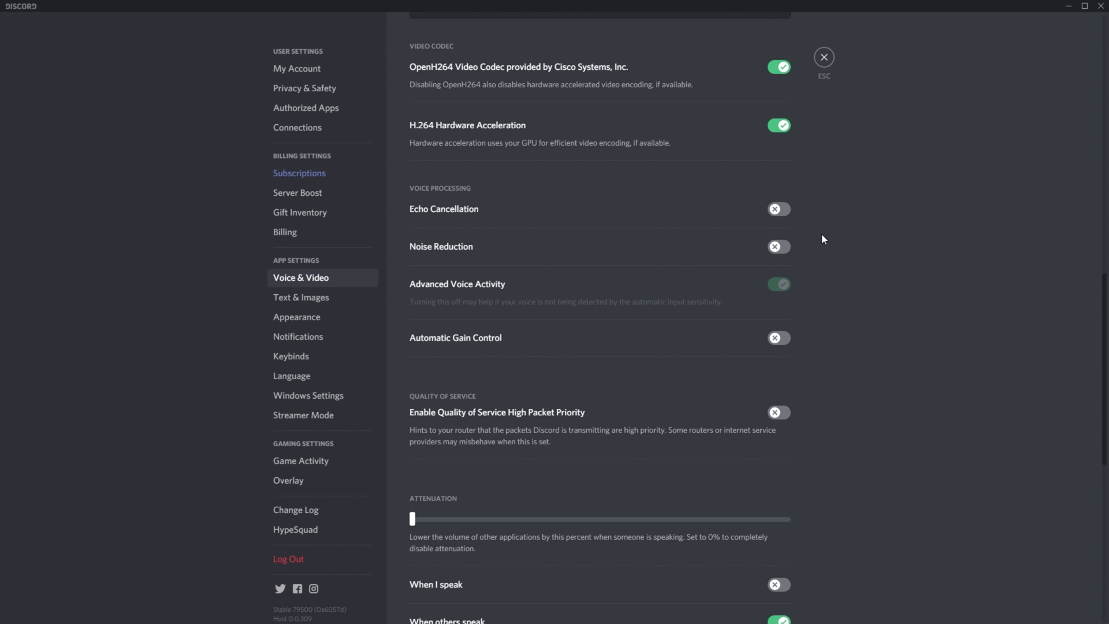
pyautogui.click(777, 412)
pyautogui.scroll(-10, 897, 289)
pyautogui.scroll(20, 897, 288)
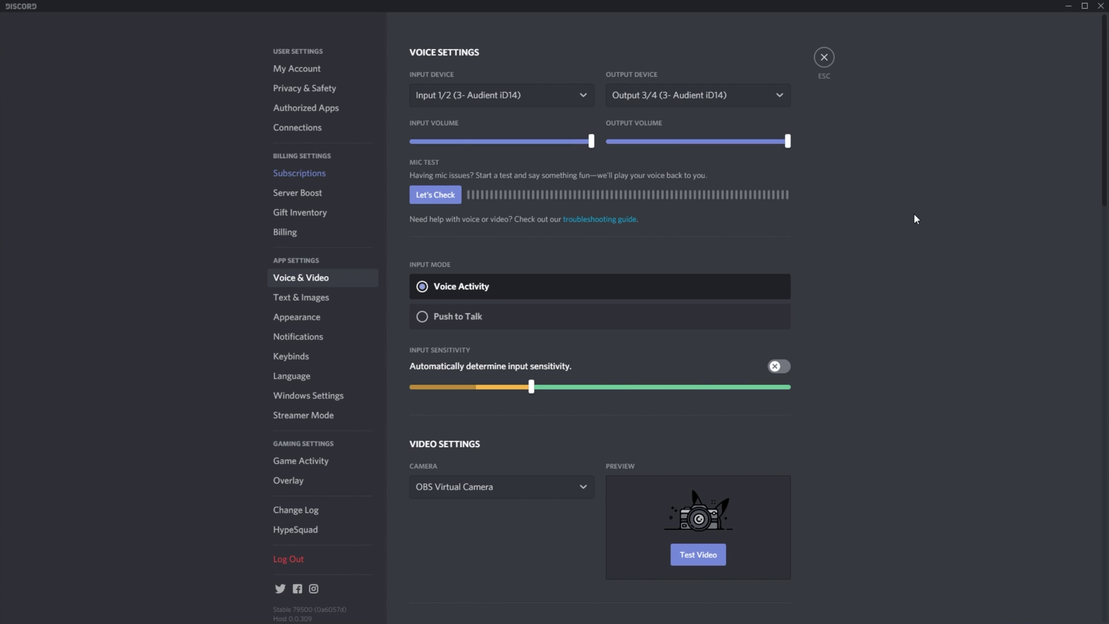
pyautogui.click(824, 57)
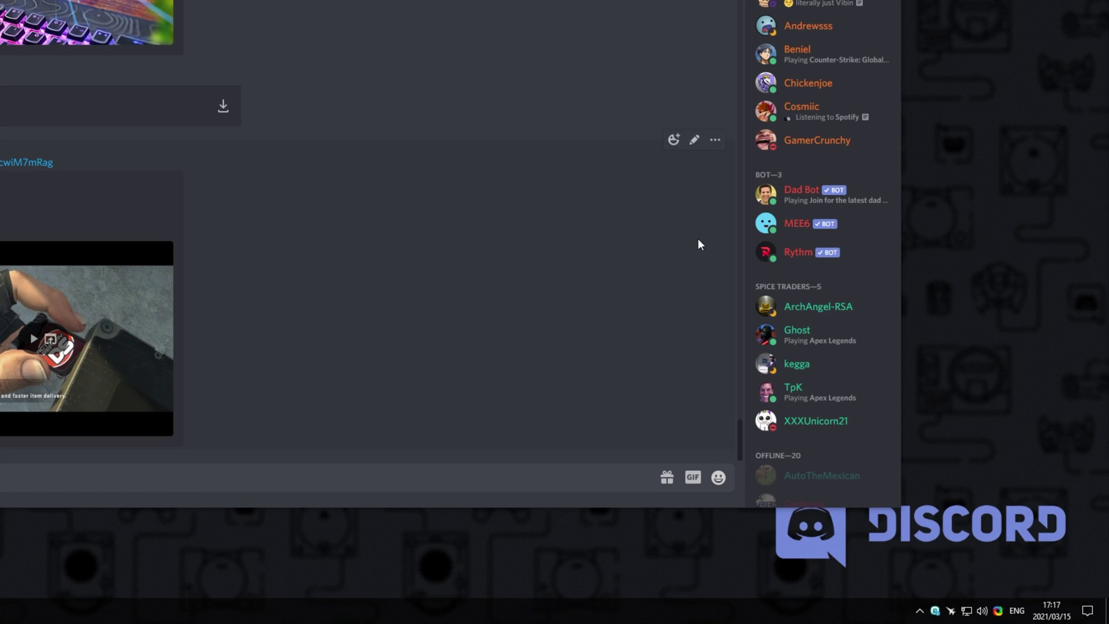
# Bring up the Discord tray icon's menu from the hidden notification-area icons.
pyautogui.click(920, 611)
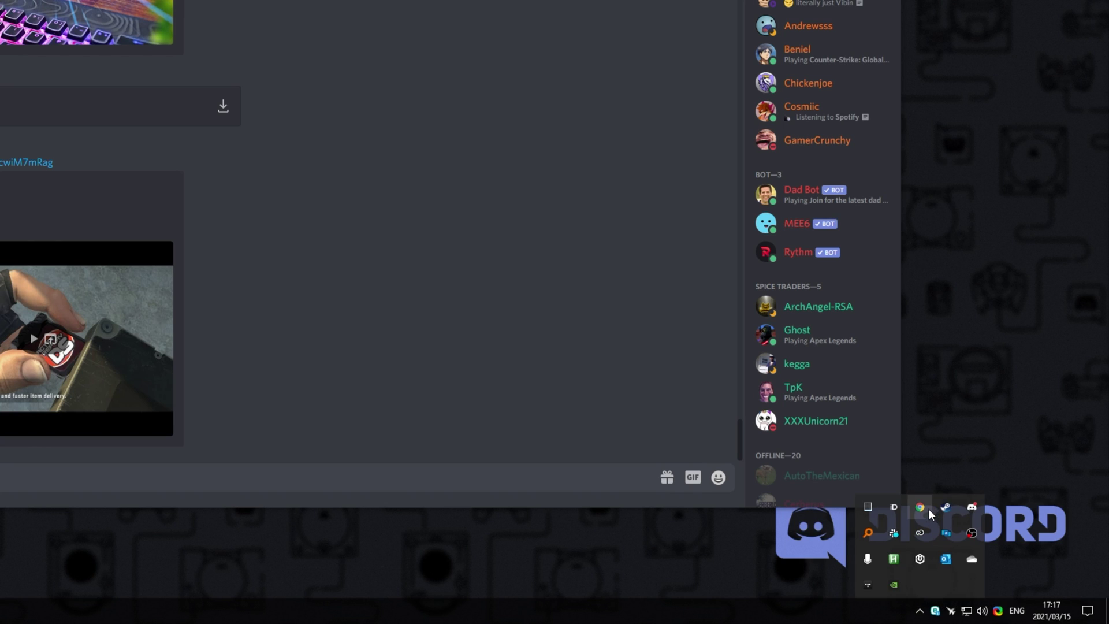
pyautogui.rightClick(972, 507)
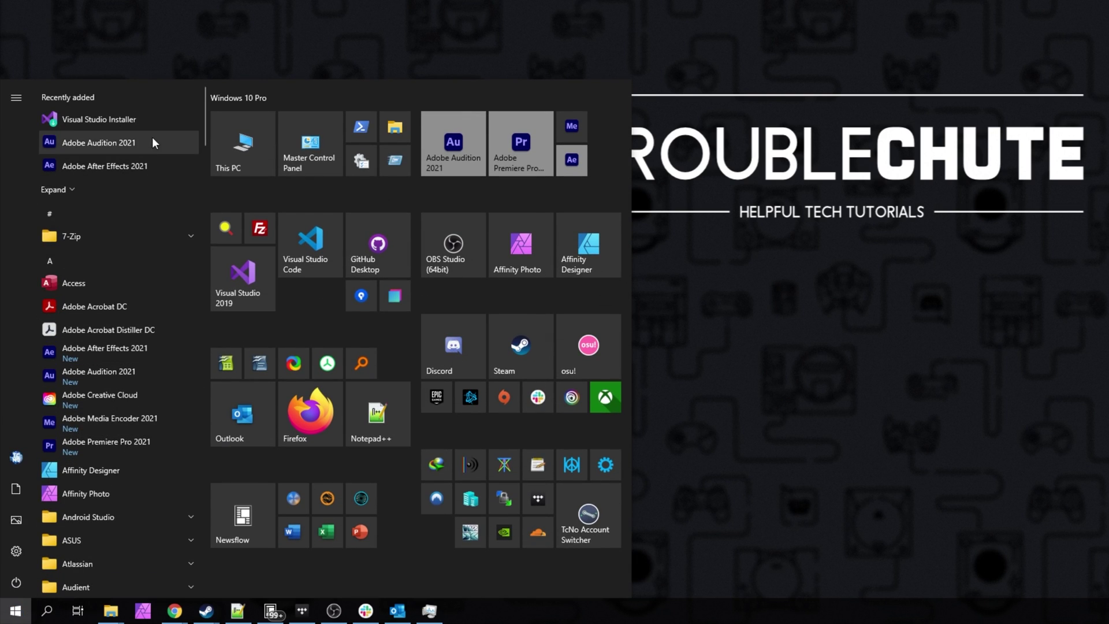
# Relaunch Discord from its Start menu tile via More > Run as administrator.
pyautogui.rightClick(462, 331)
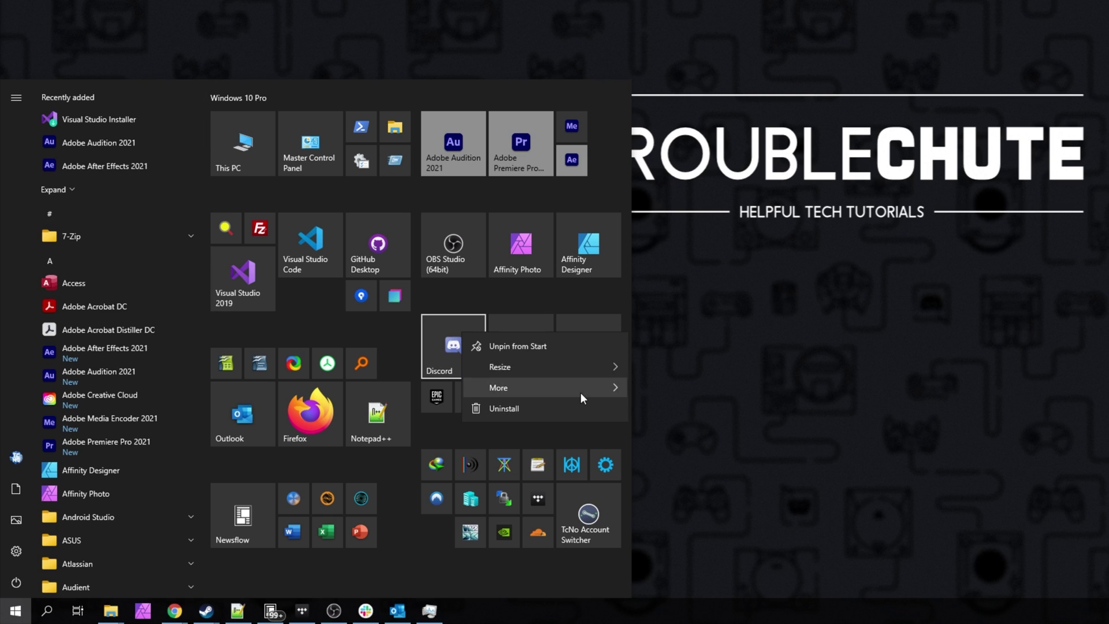
pyautogui.moveTo(579, 392)
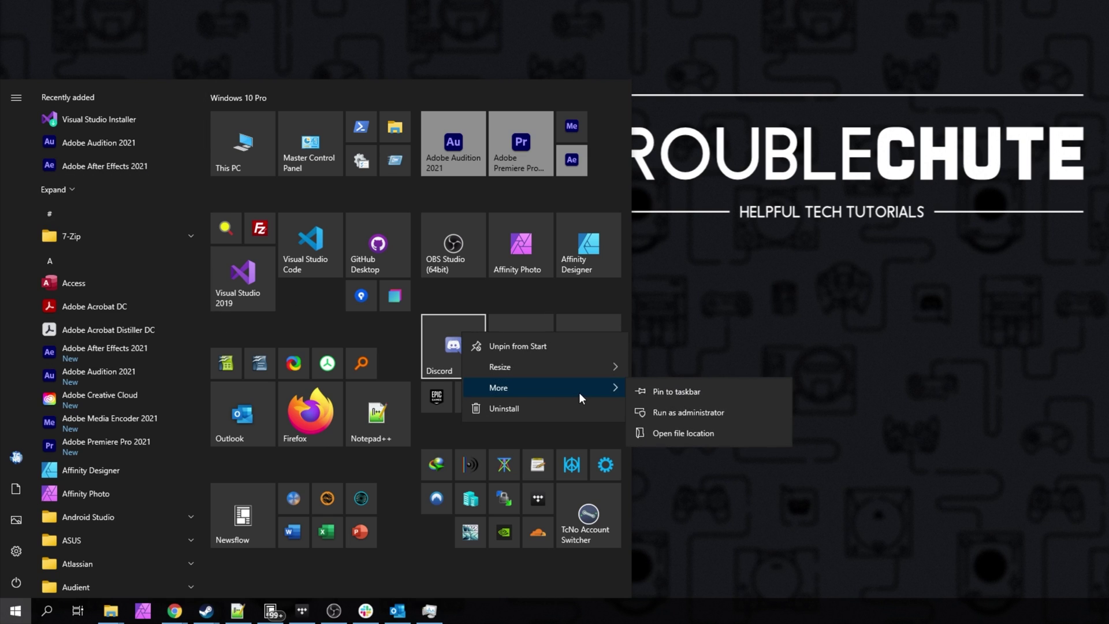
pyautogui.click(697, 416)
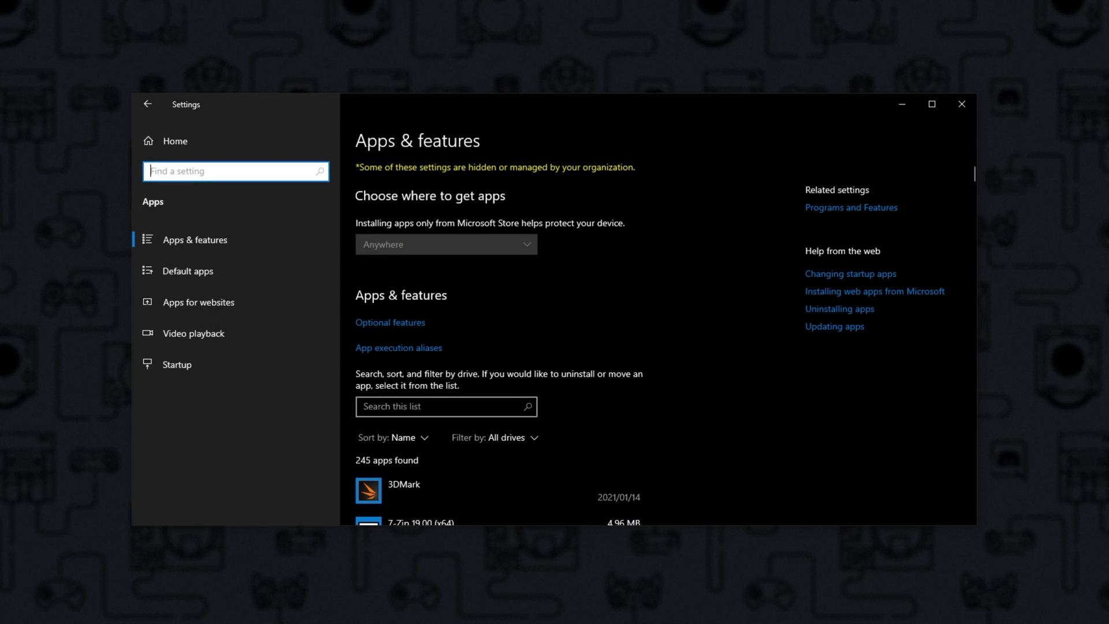
# Select Discord in the Apps & features list to reveal its Uninstall button.
pyautogui.scroll(-3, 479, 399)
pyautogui.scroll(-15, 434, 201)
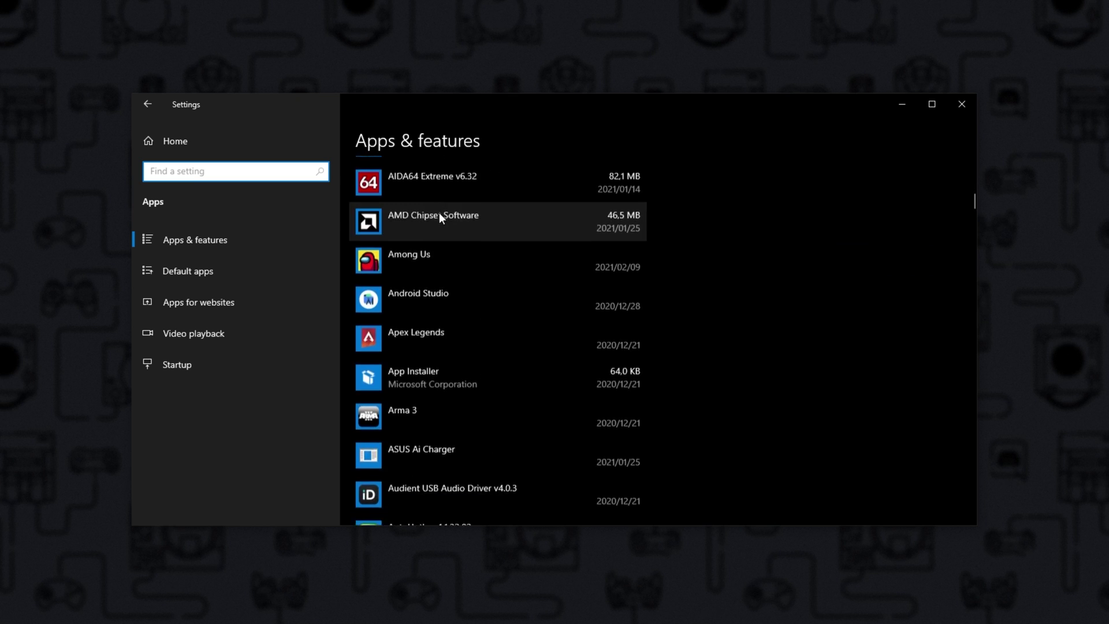
pyautogui.scroll(-10, 439, 213)
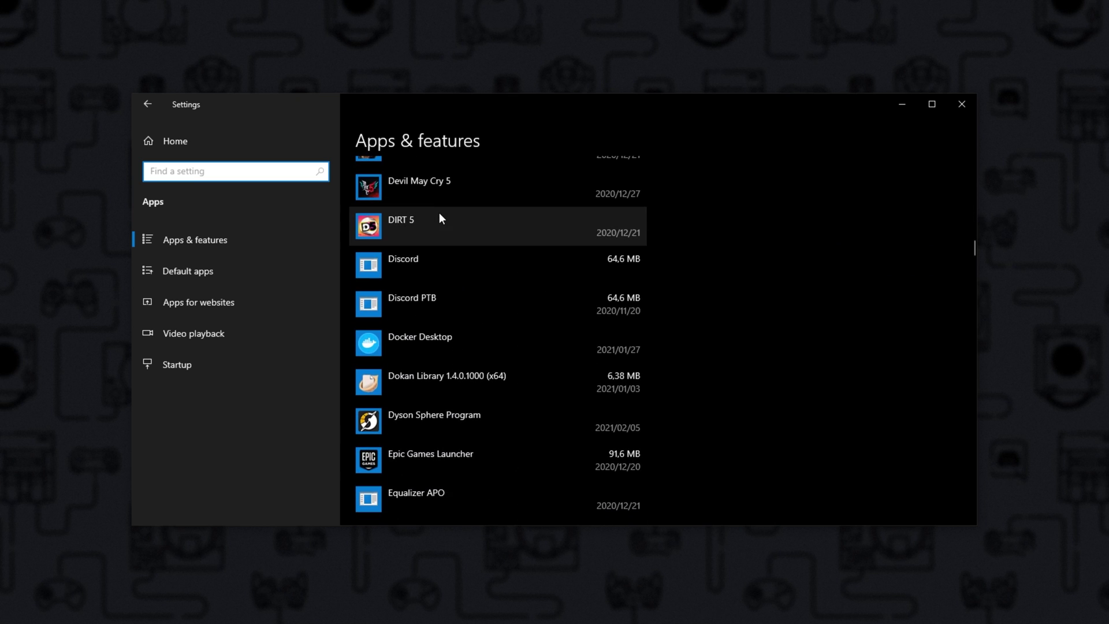
pyautogui.click(429, 276)
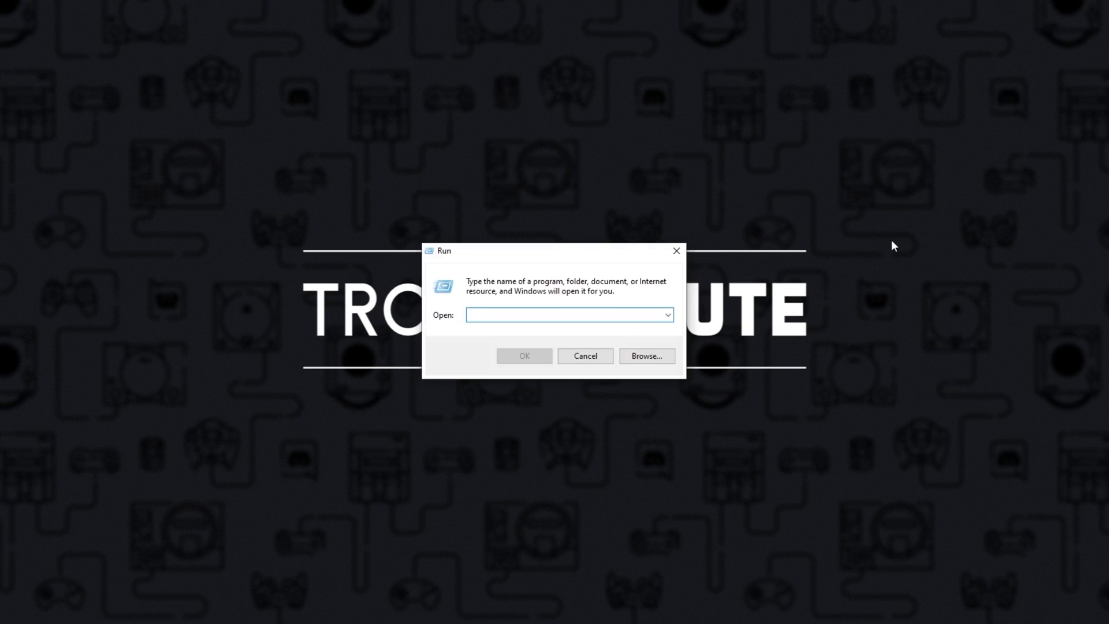
# Run %appdata% to open the Roaming AppData folder in File Explorer.
pyautogui.write('%appdata%')
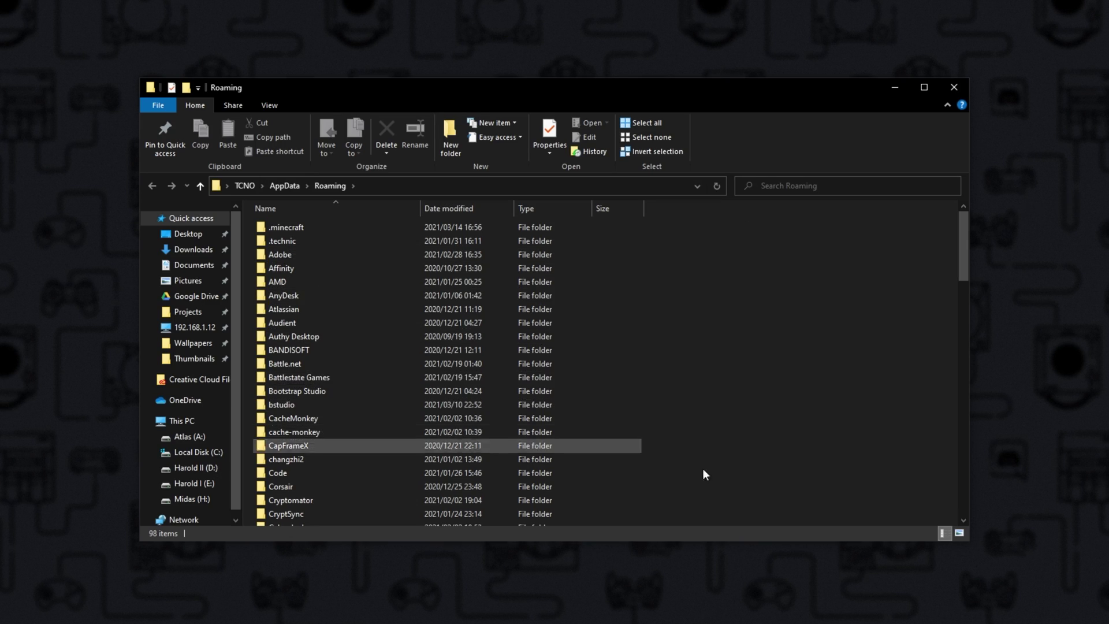
# Open the discord folder under Roaming to inspect its contents, then return to Roaming.
pyautogui.click(535, 393)
pyautogui.write('d')
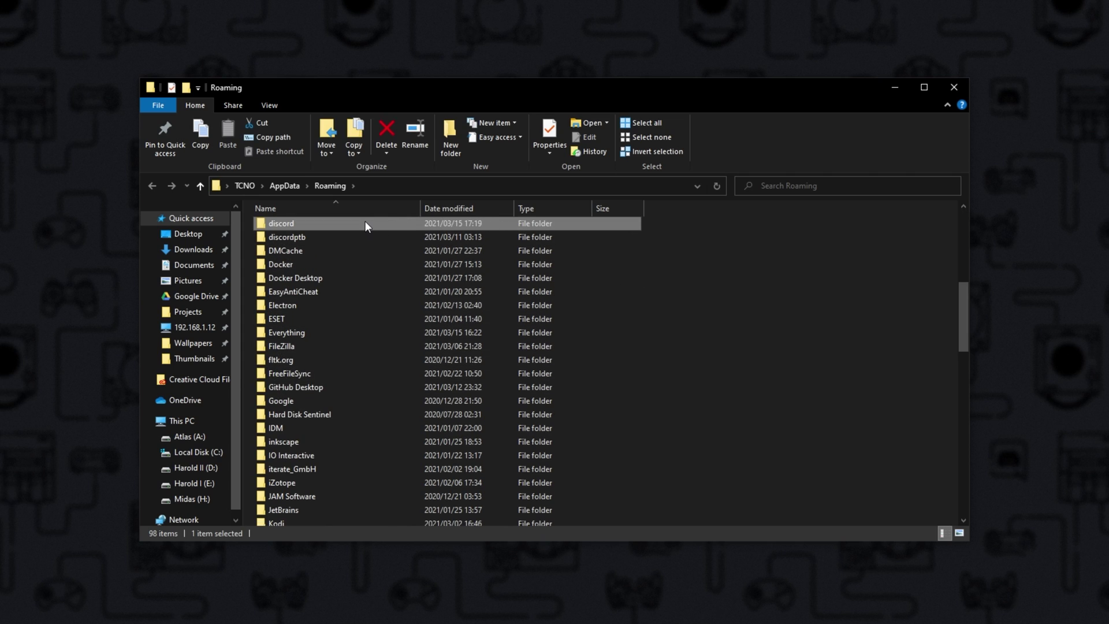
pyautogui.moveTo(365, 220)
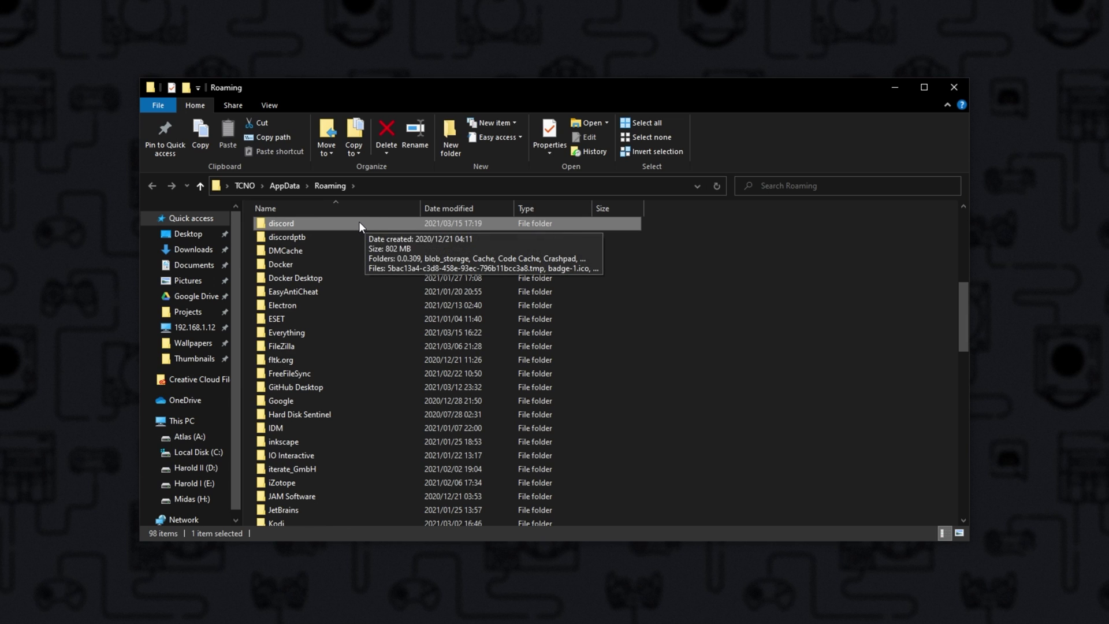
pyautogui.doubleClick(359, 222)
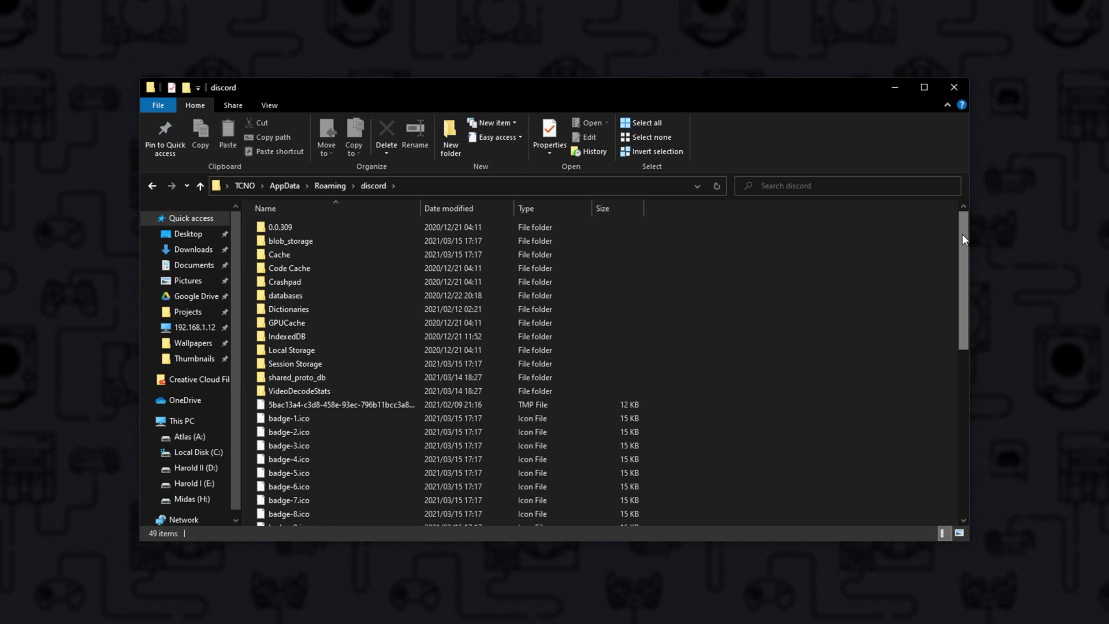
pyautogui.moveTo(961, 233); pyautogui.dragTo(951, 198)
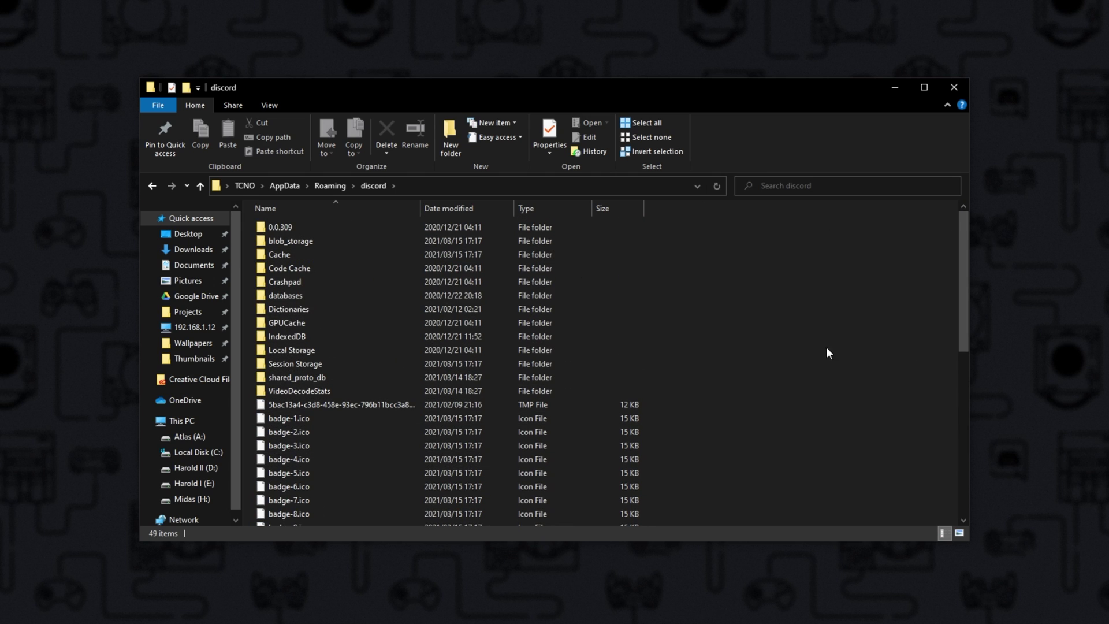
pyautogui.click(331, 188)
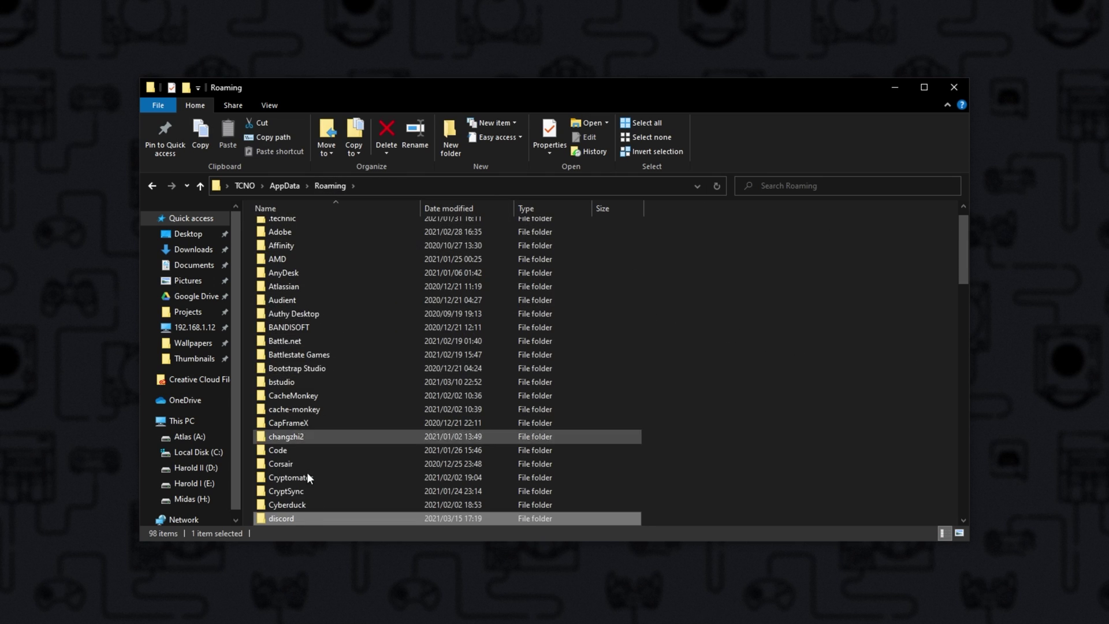
pyautogui.moveTo(303, 521)
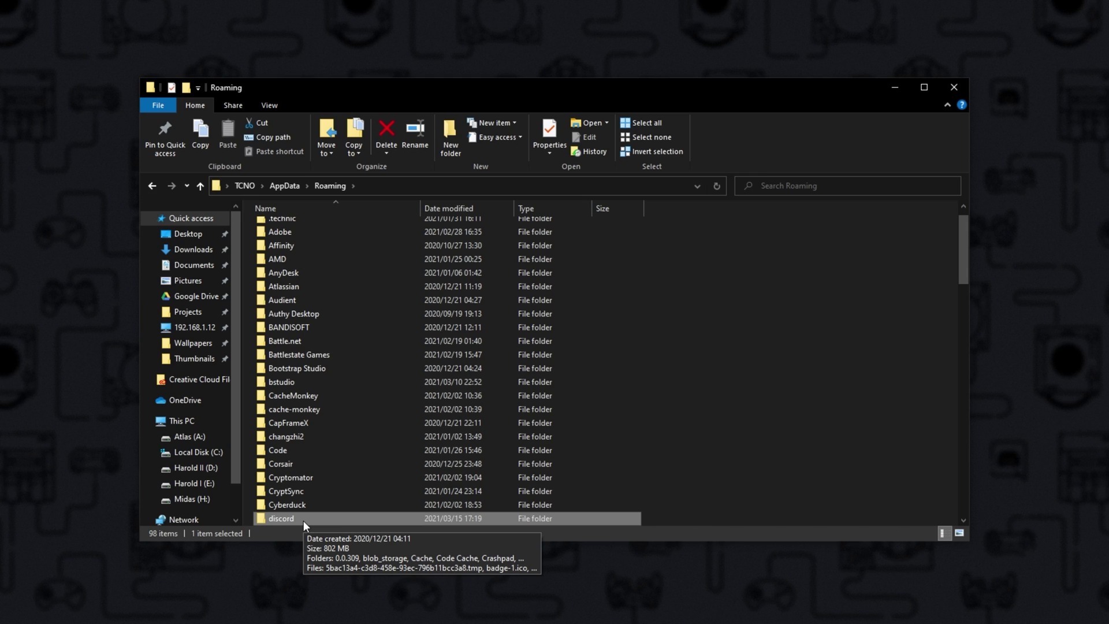
# Open AppData > Local > Discord and select all five items inside it.
pyautogui.click(289, 184)
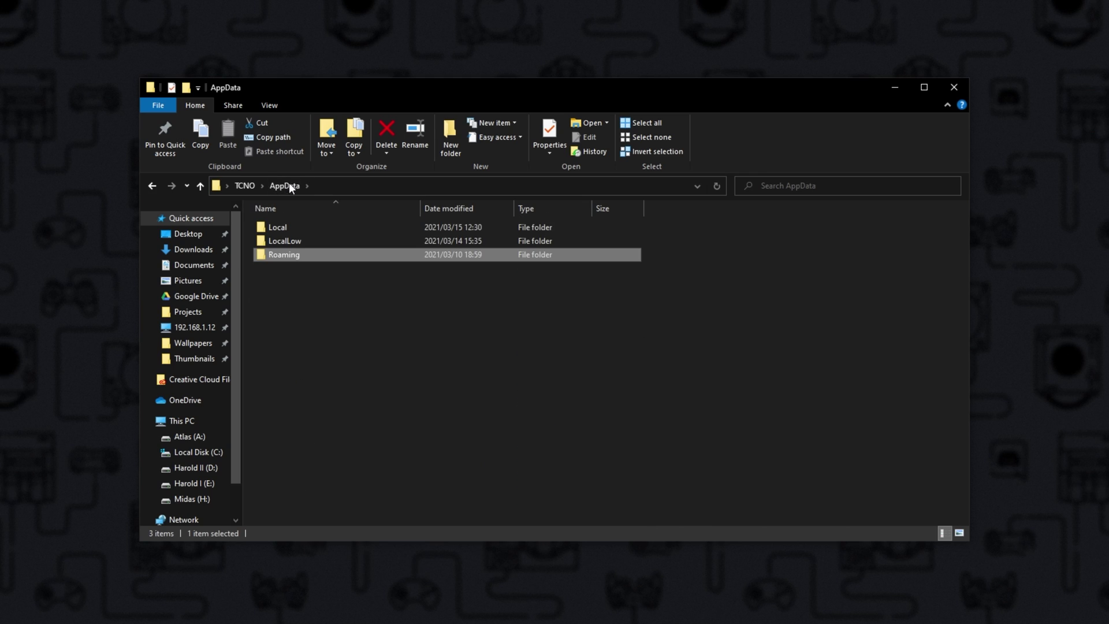
pyautogui.doubleClick(314, 227)
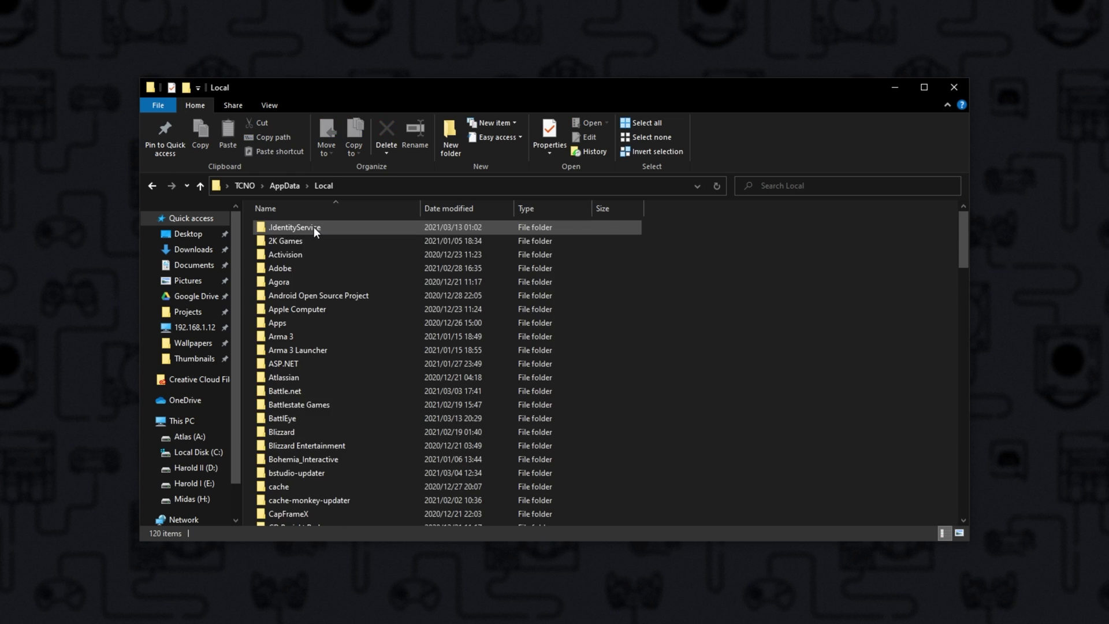
pyautogui.press('d')
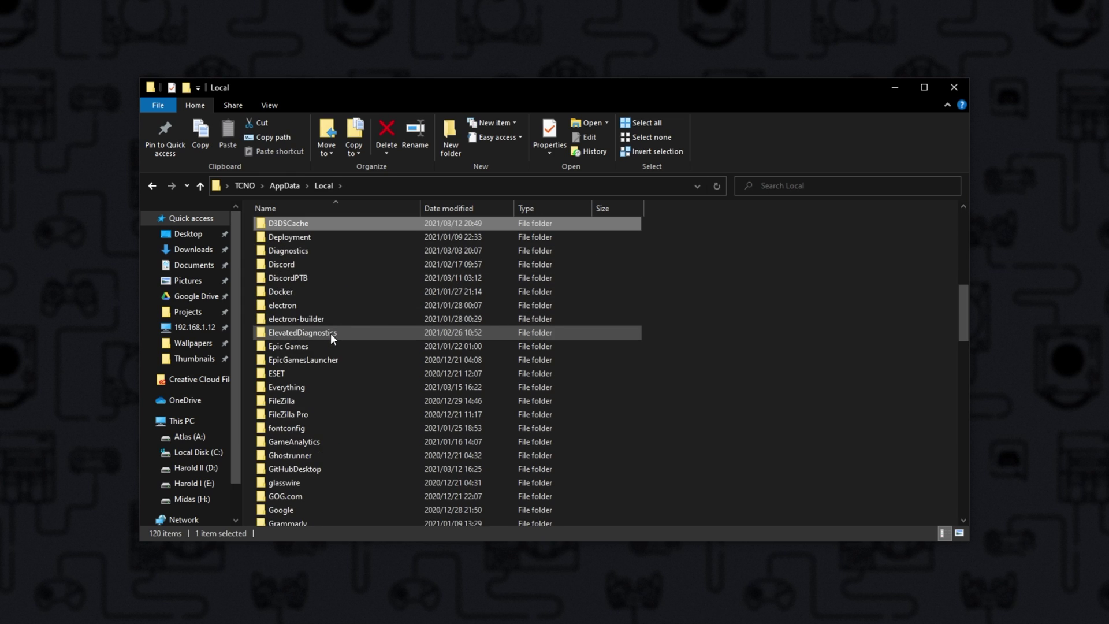
pyautogui.click(331, 263)
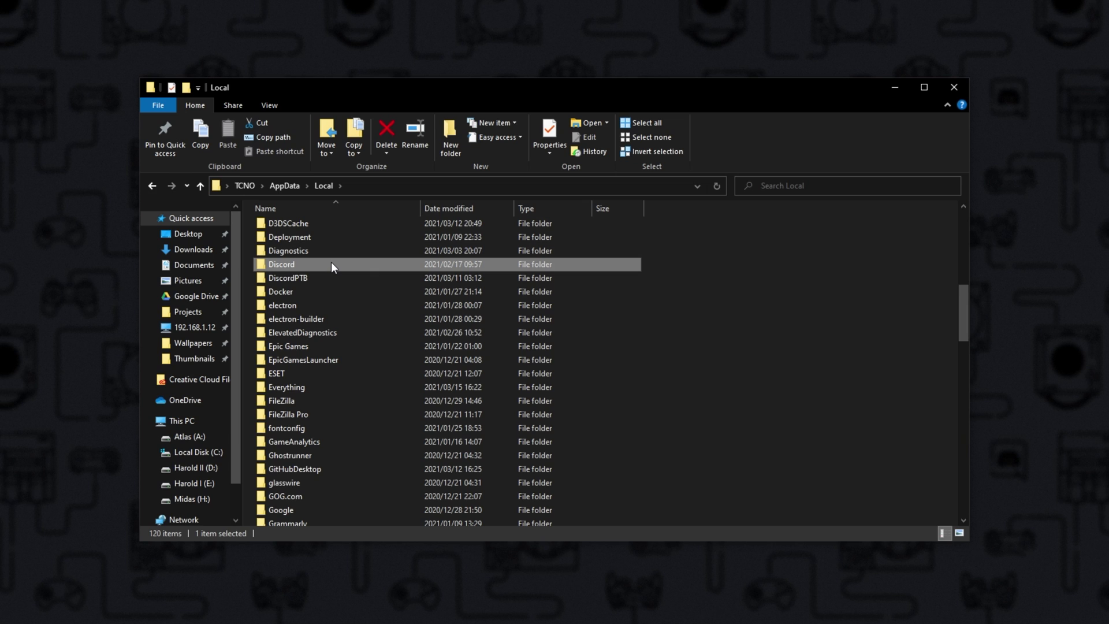
pyautogui.doubleClick(331, 264)
pyautogui.moveTo(423, 361); pyautogui.dragTo(339, 220)
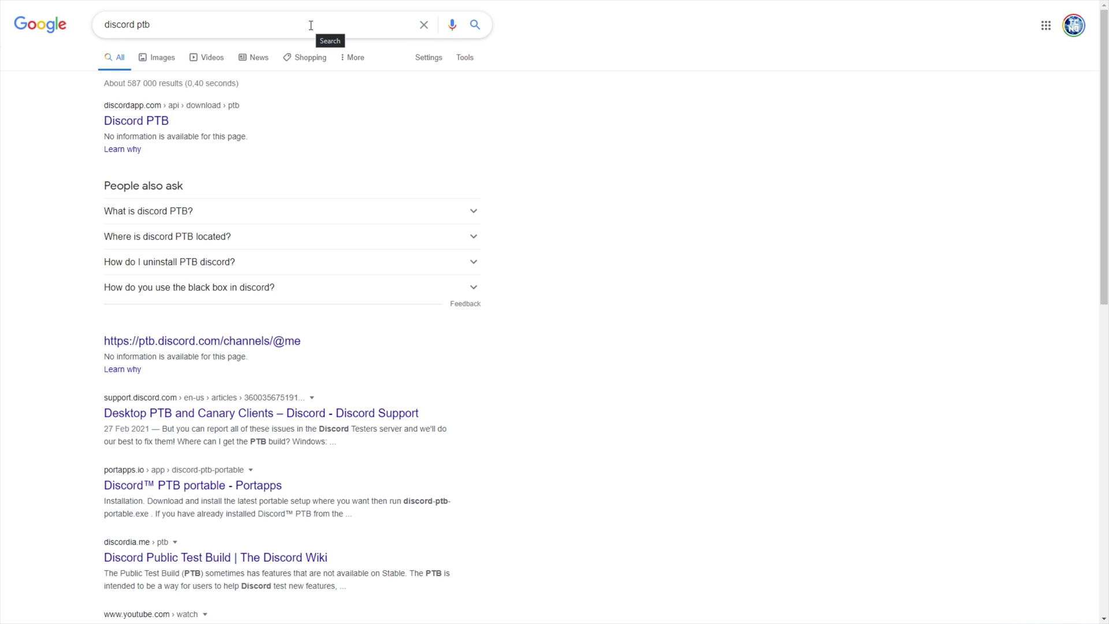
# Download DiscordPTBSetup.exe from the Discord PTB search result and open it.
pyautogui.click(144, 124)
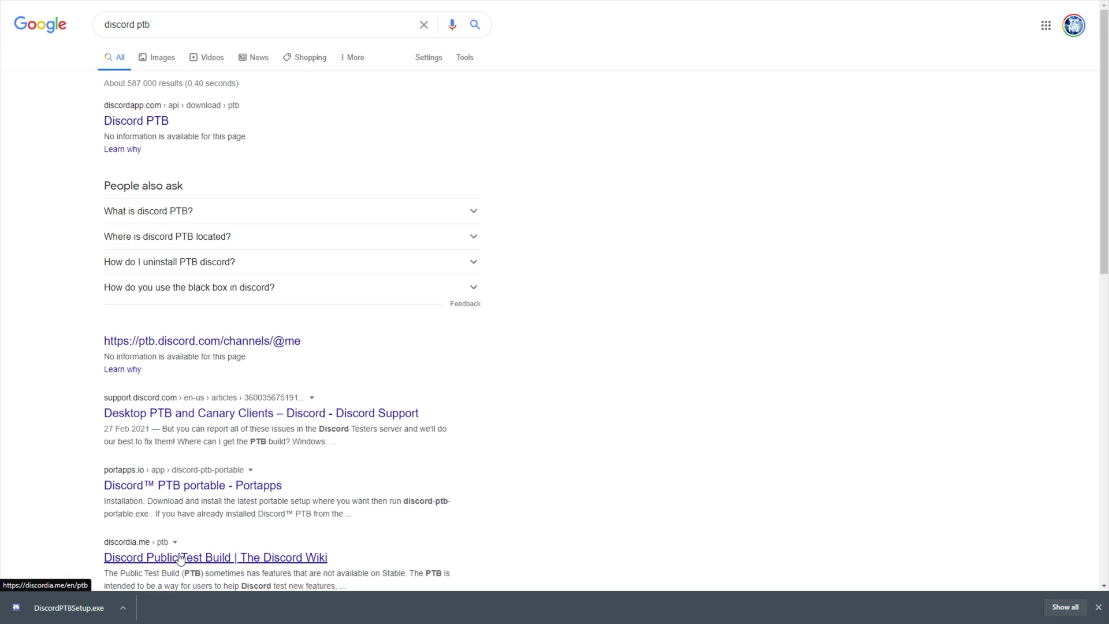
pyautogui.click(89, 613)
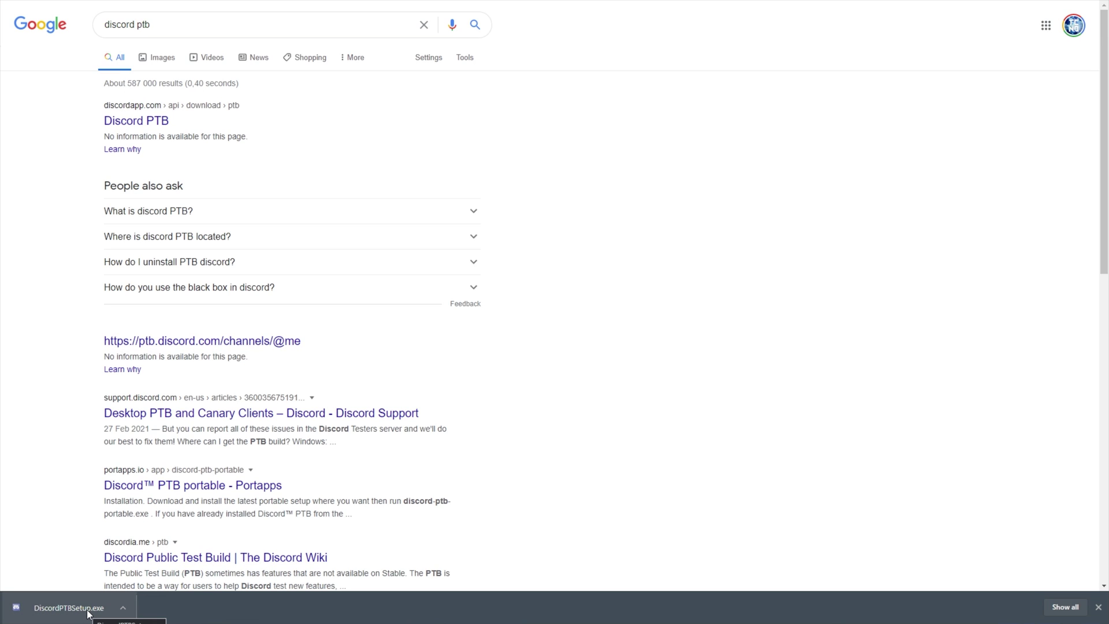